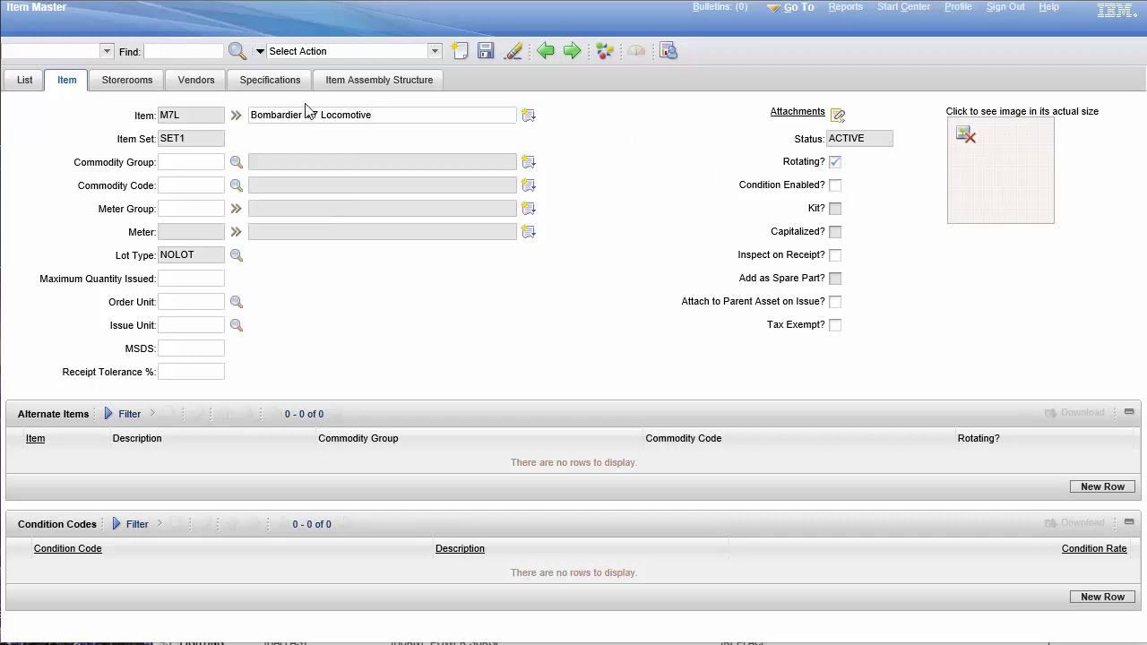
- Add the pressure pump HP_PUMP as the first child in the M7L locomotive's item assembly structure
triple_click(363, 115)
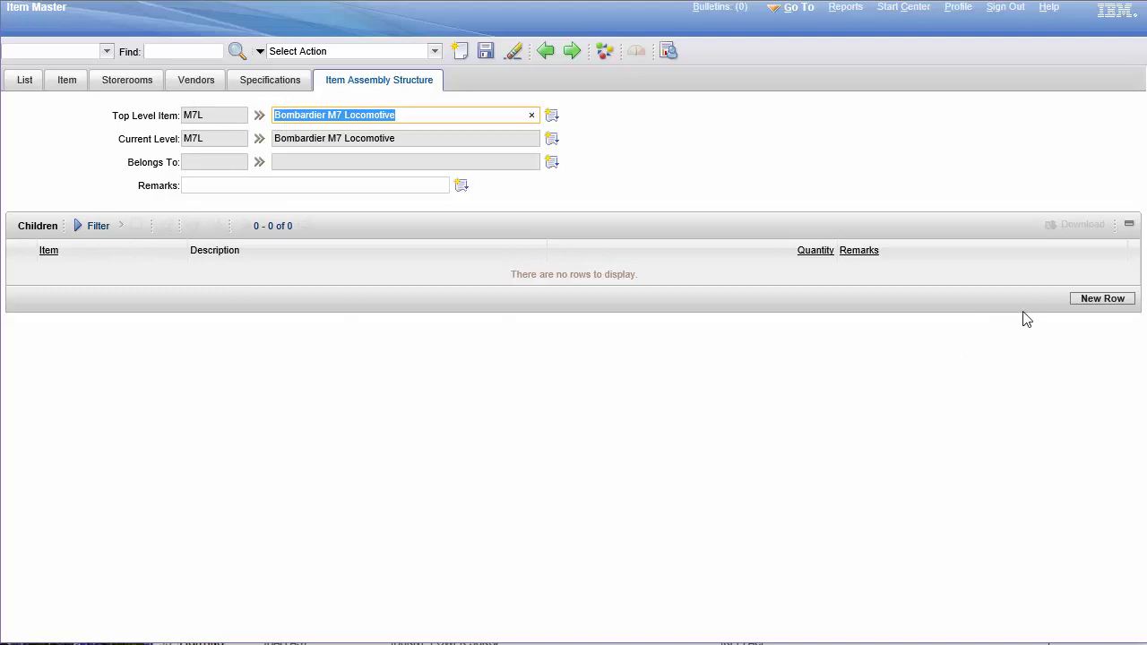
left_click(1094, 301)
left_click(148, 329)
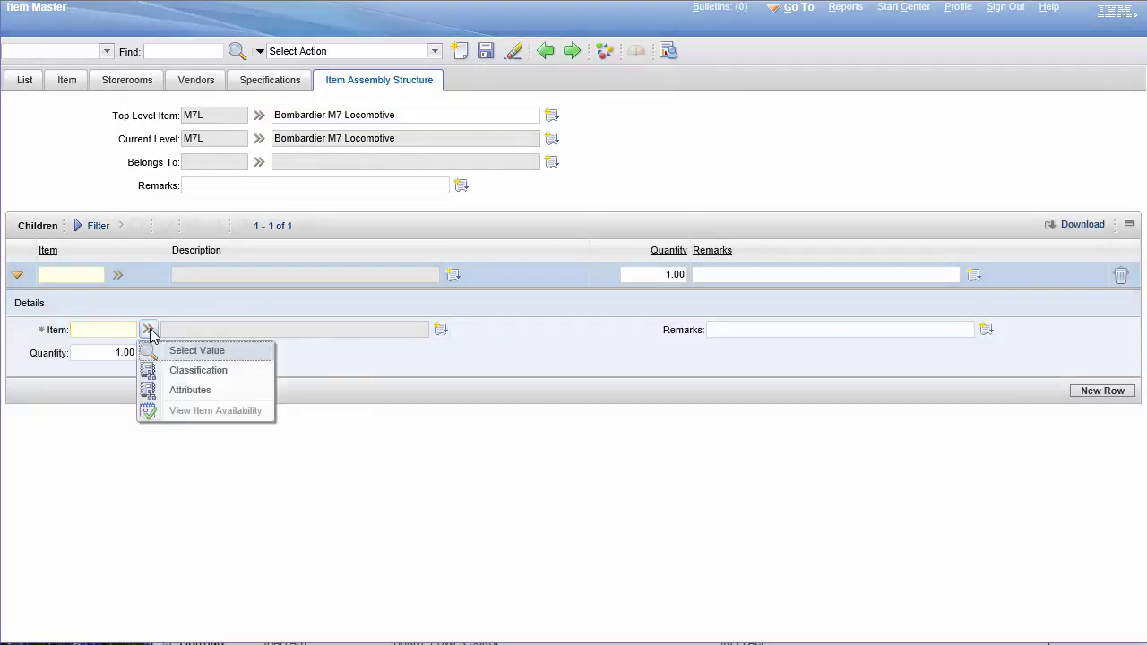
left_click(217, 352)
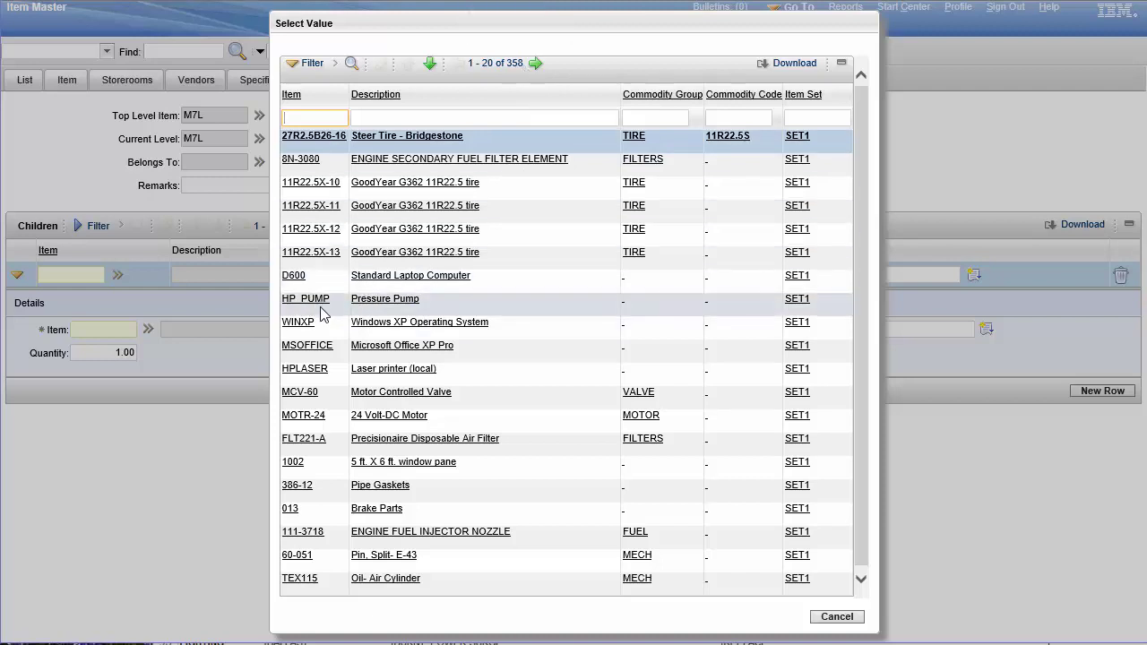
left_click_drag(322, 307, 327, 306)
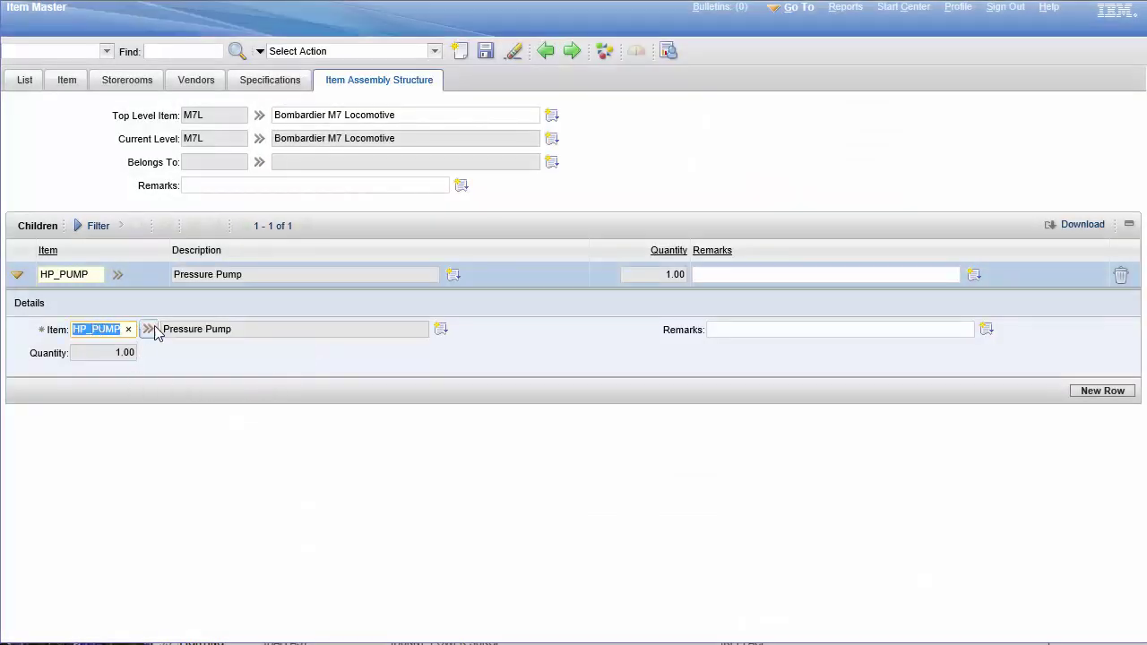
left_click(119, 357)
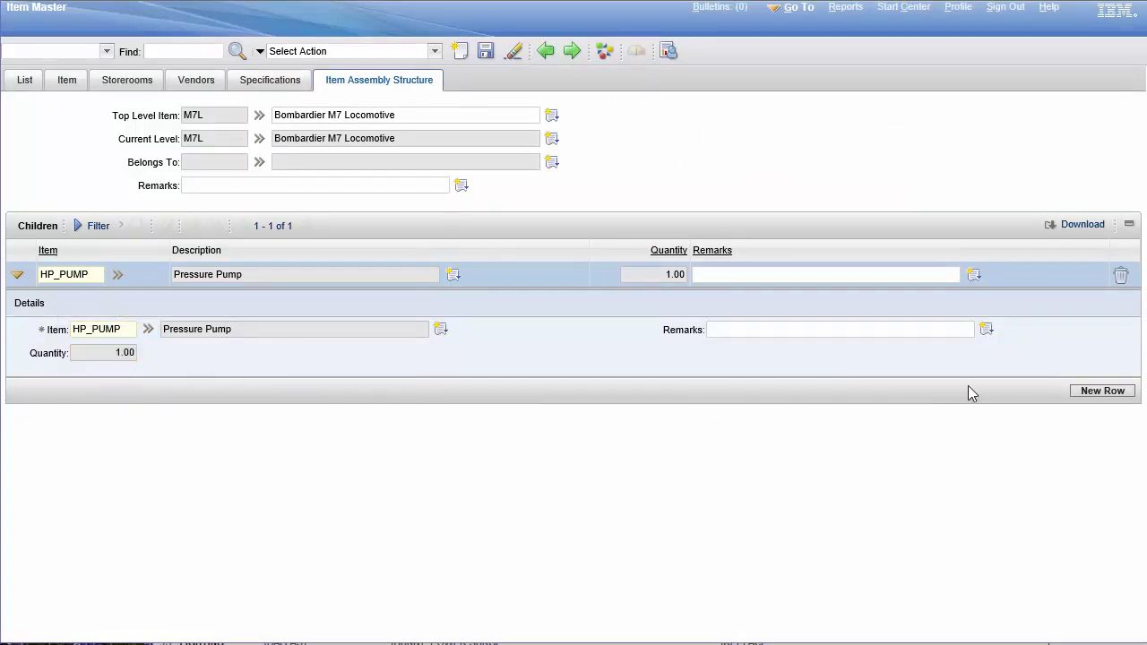
- Add a second HP_PUMP pressure pump as another child of the M7L item
left_click(1084, 392)
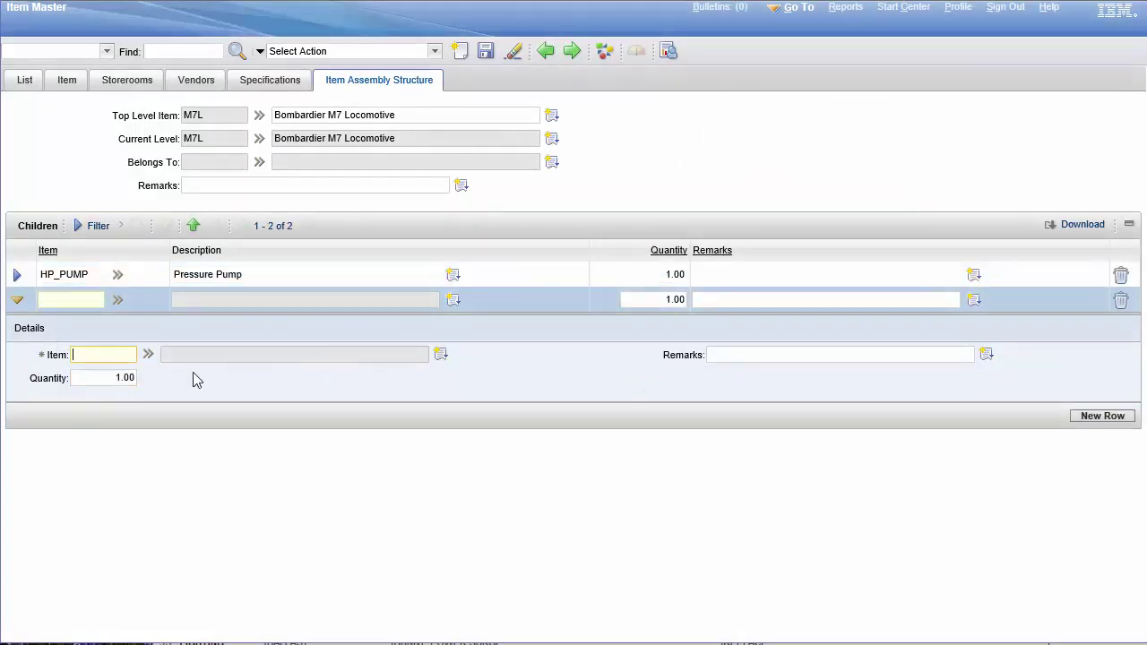
left_click(149, 355)
left_click(180, 377)
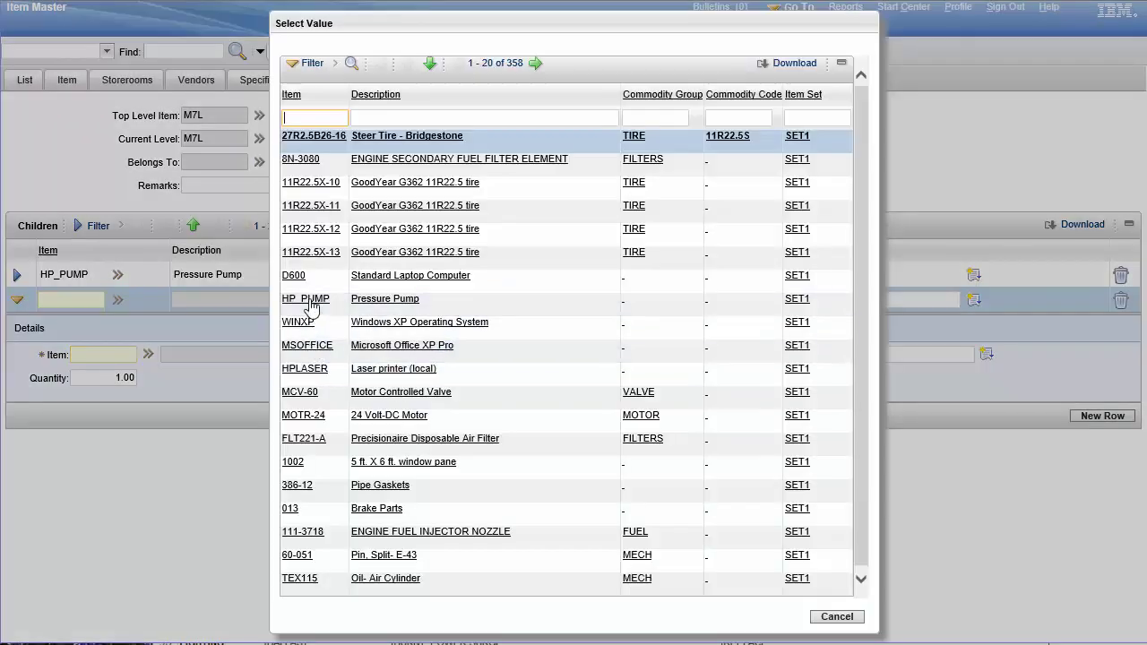
left_click(309, 300)
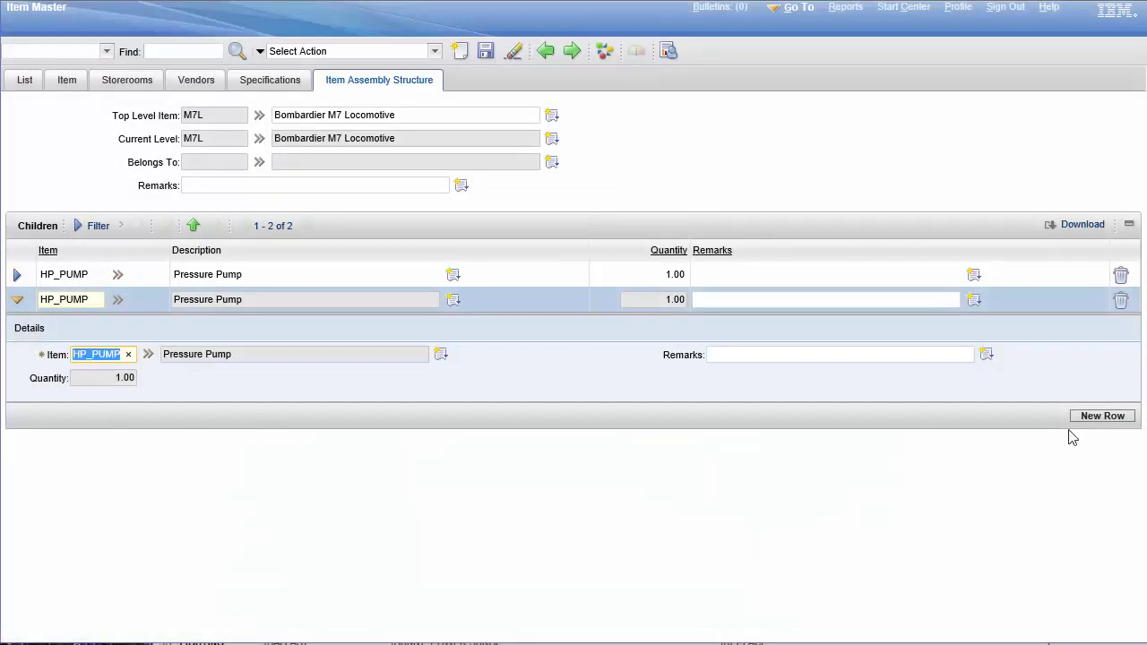
- Add the engine secondary fuel filter element 8N-3080 as a child item with quantity 10
left_click(1102, 416)
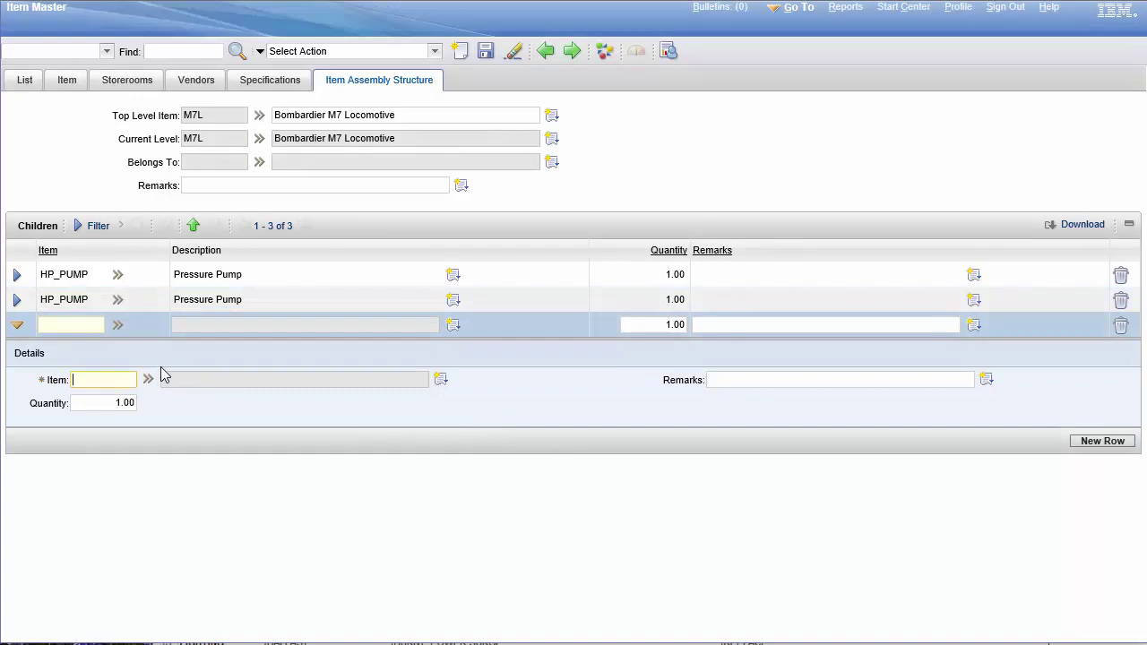
left_click(149, 382)
left_click(197, 400)
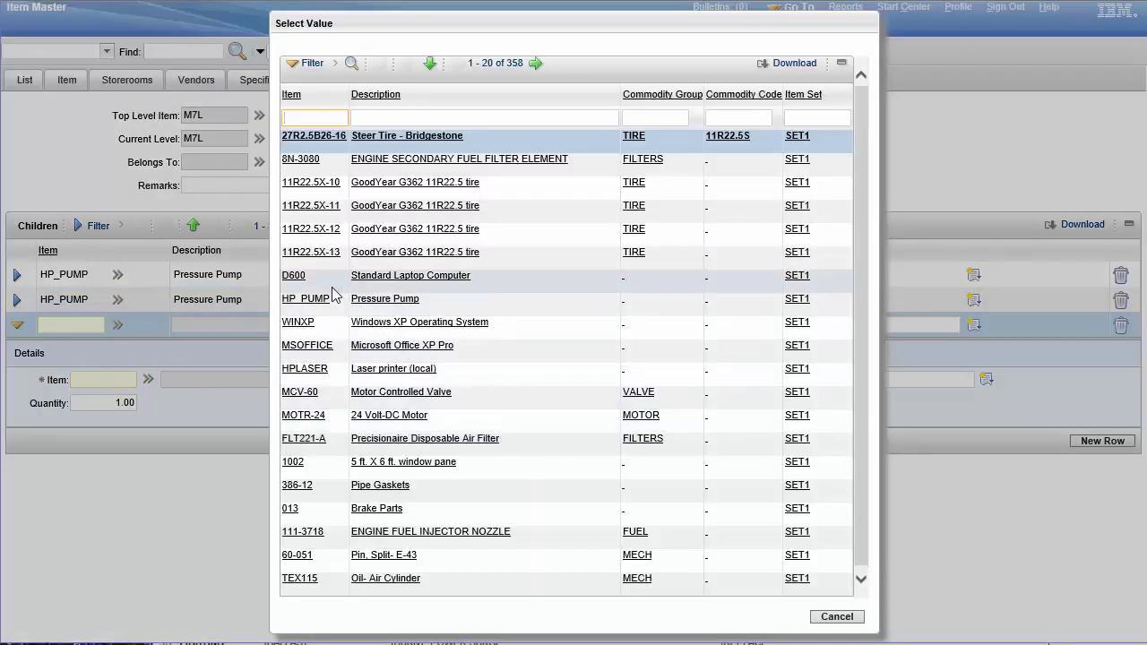
left_click(301, 159)
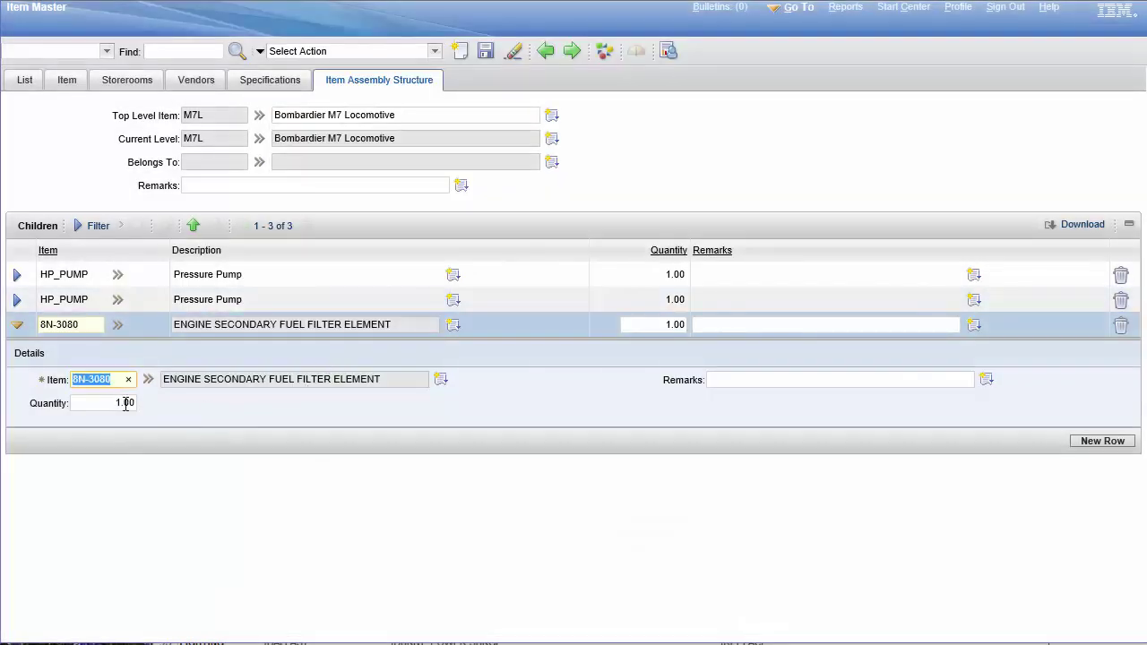
left_click(120, 403)
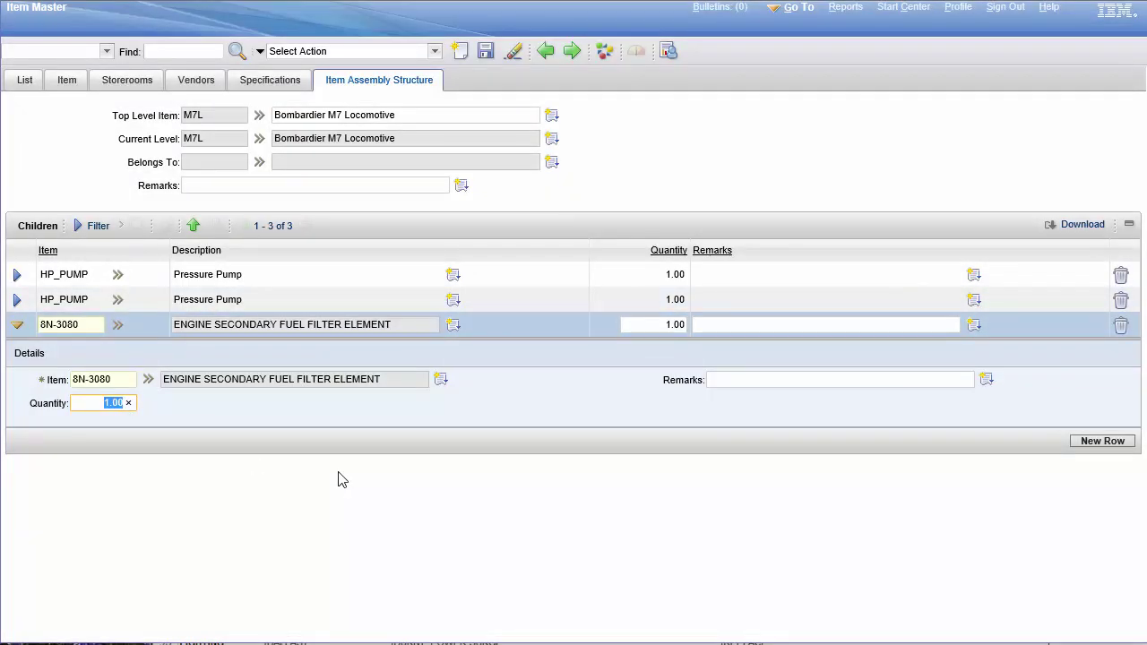
type("10")
left_click(817, 379)
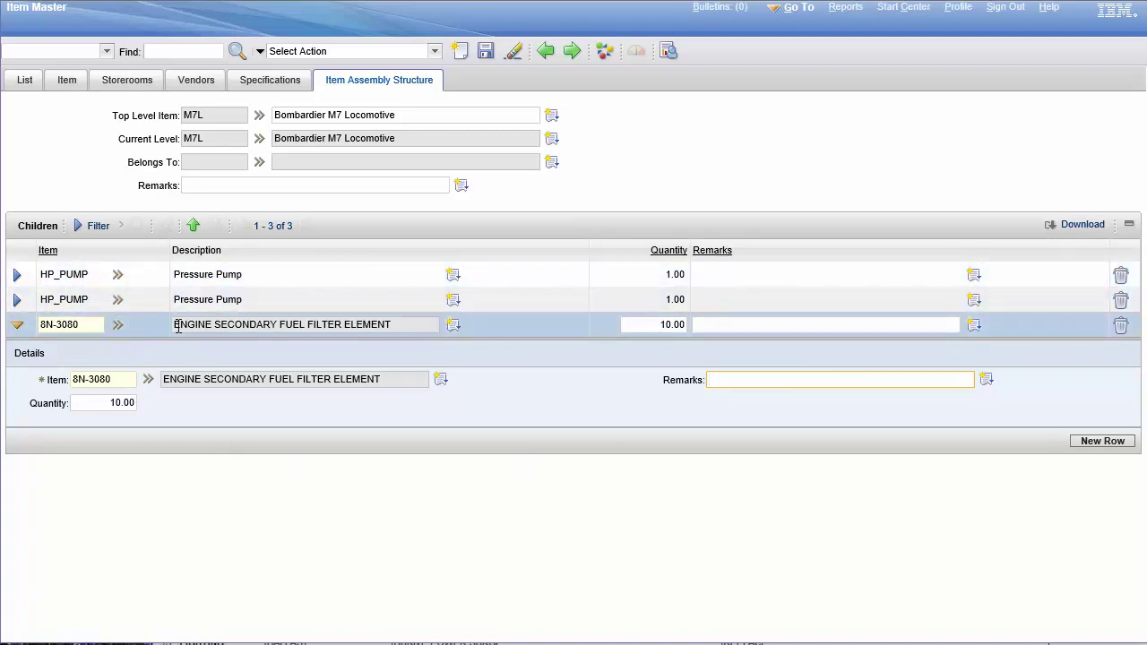
- Add the 24 Volt-DC motor MOTR-24 as a child of the M7L item
left_click(1102, 440)
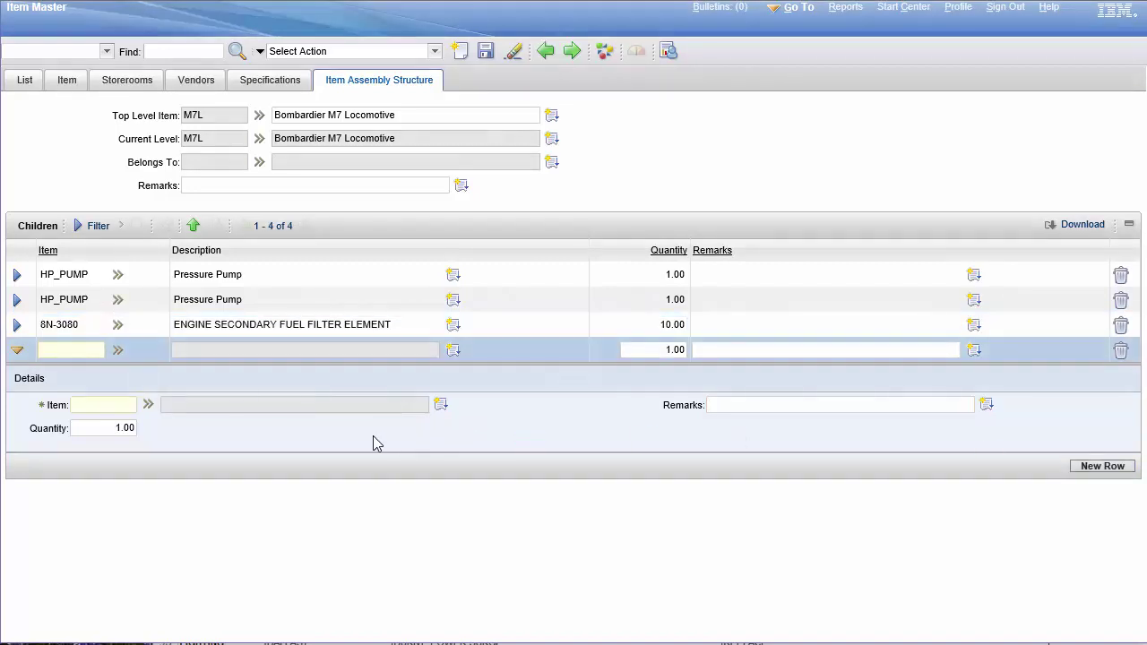
left_click(154, 406)
left_click(150, 408)
left_click(188, 427)
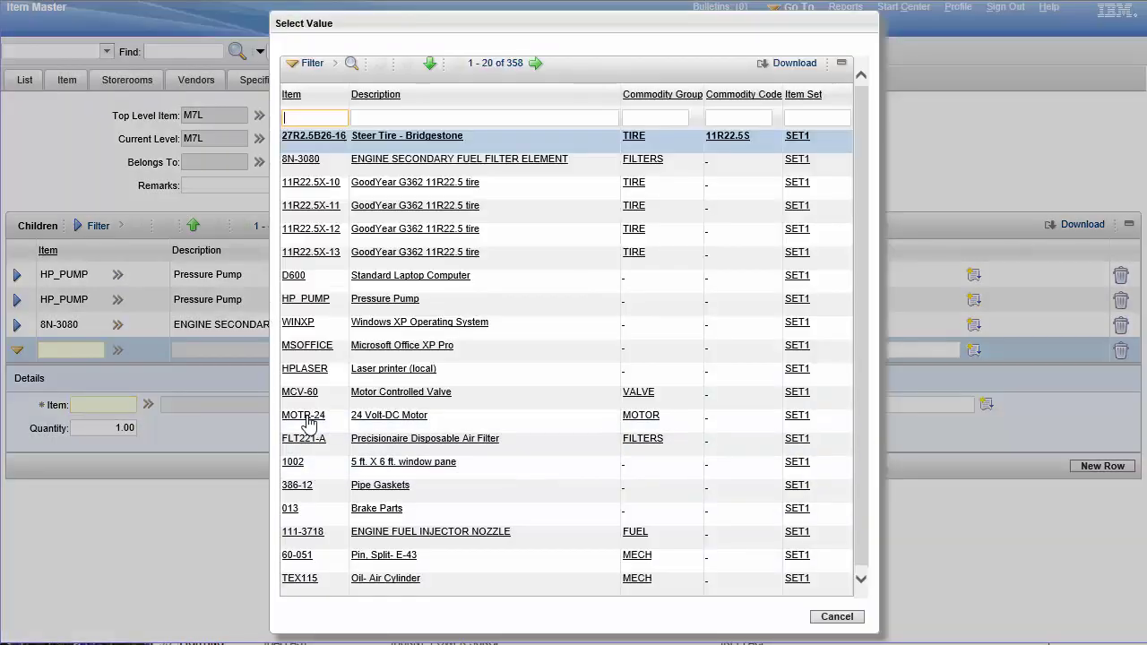
left_click(304, 415)
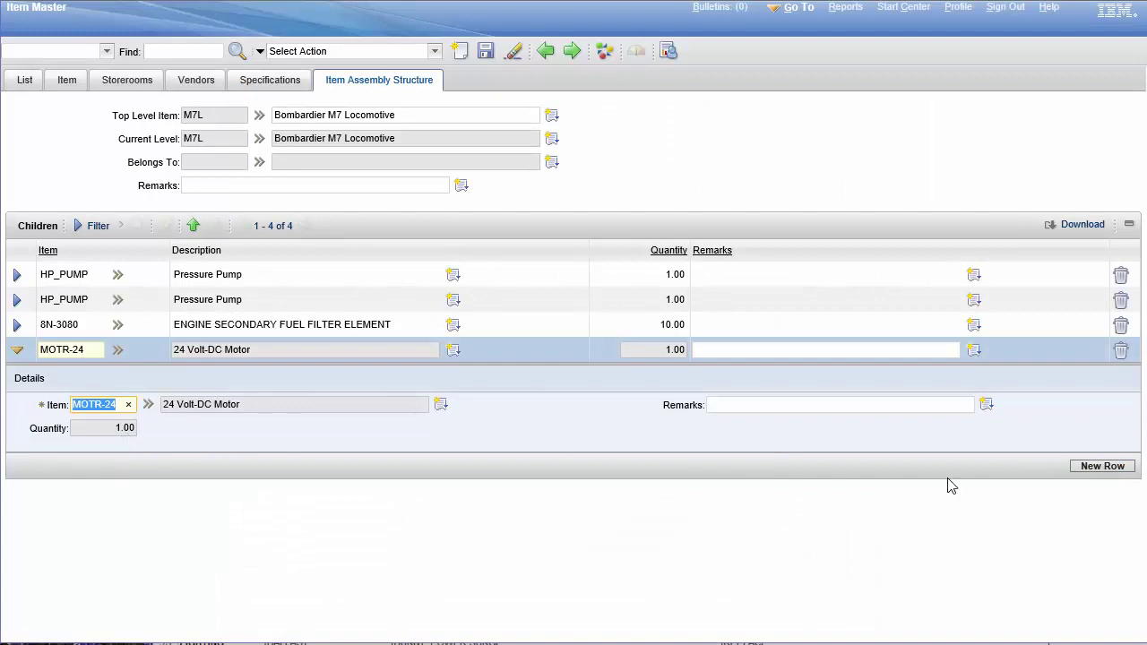
- Add pipe gaskets 386-12 as a child item with quantity 3 and save the item assembly structure
left_click(1115, 468)
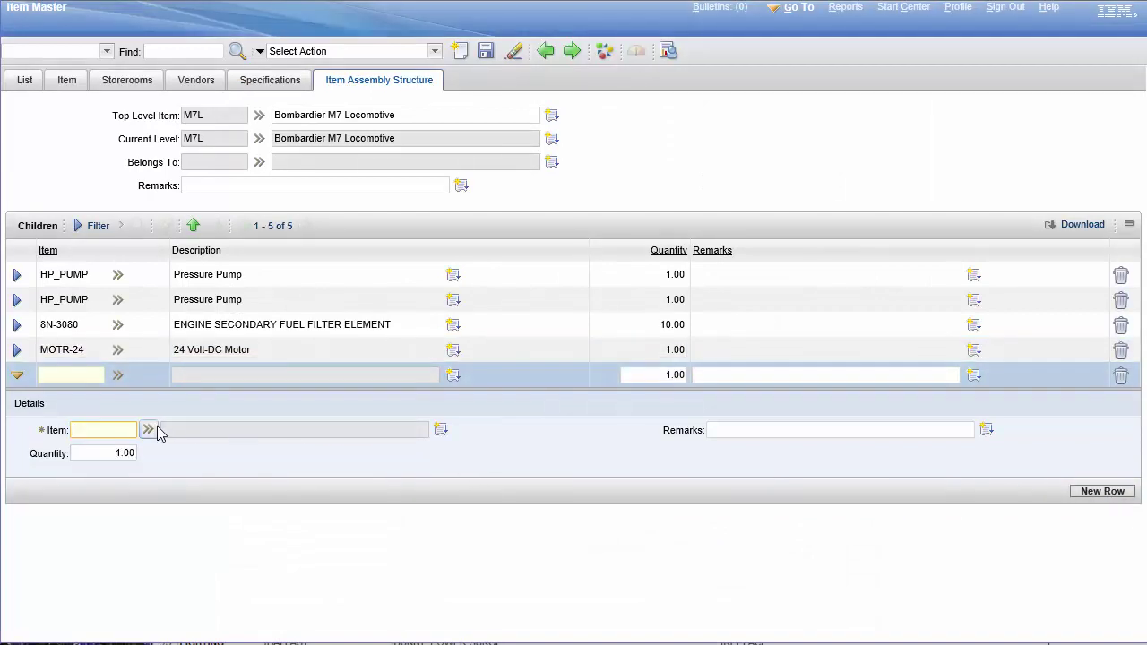
left_click(149, 430)
left_click(221, 455)
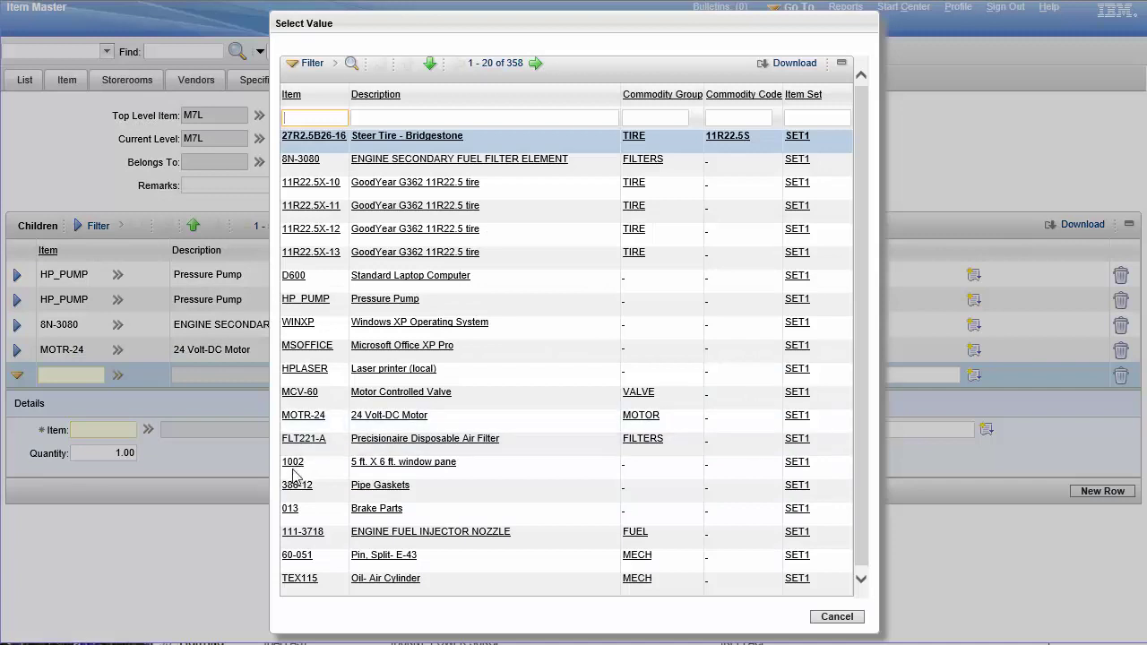
left_click(288, 485)
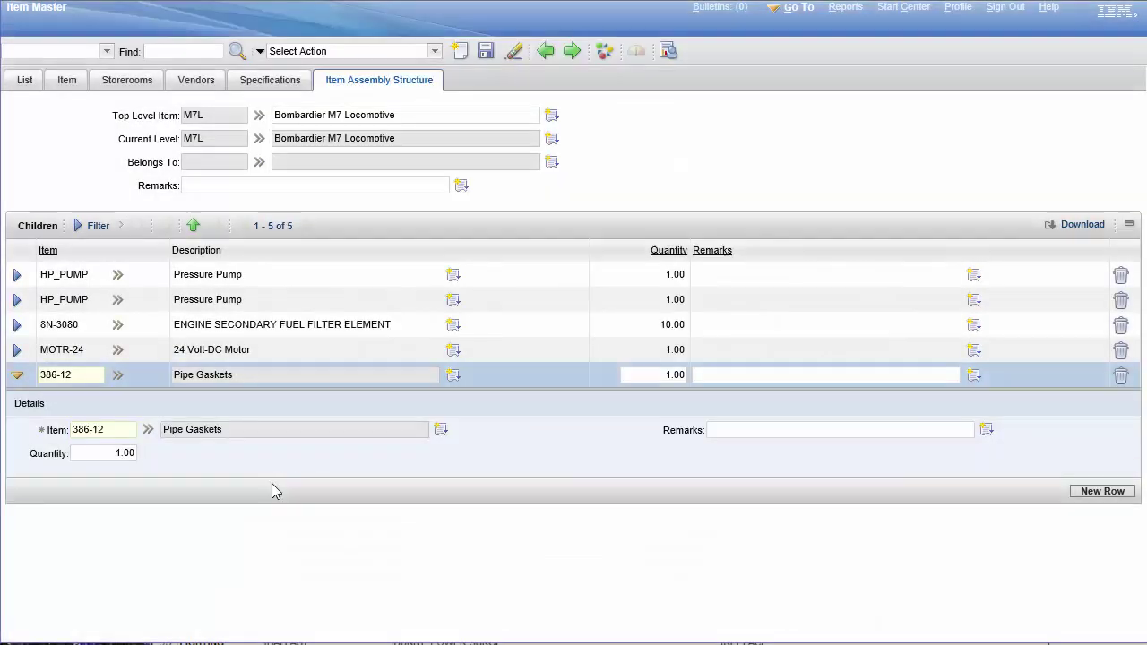
key("Tab")
type("3")
left_click(485, 51)
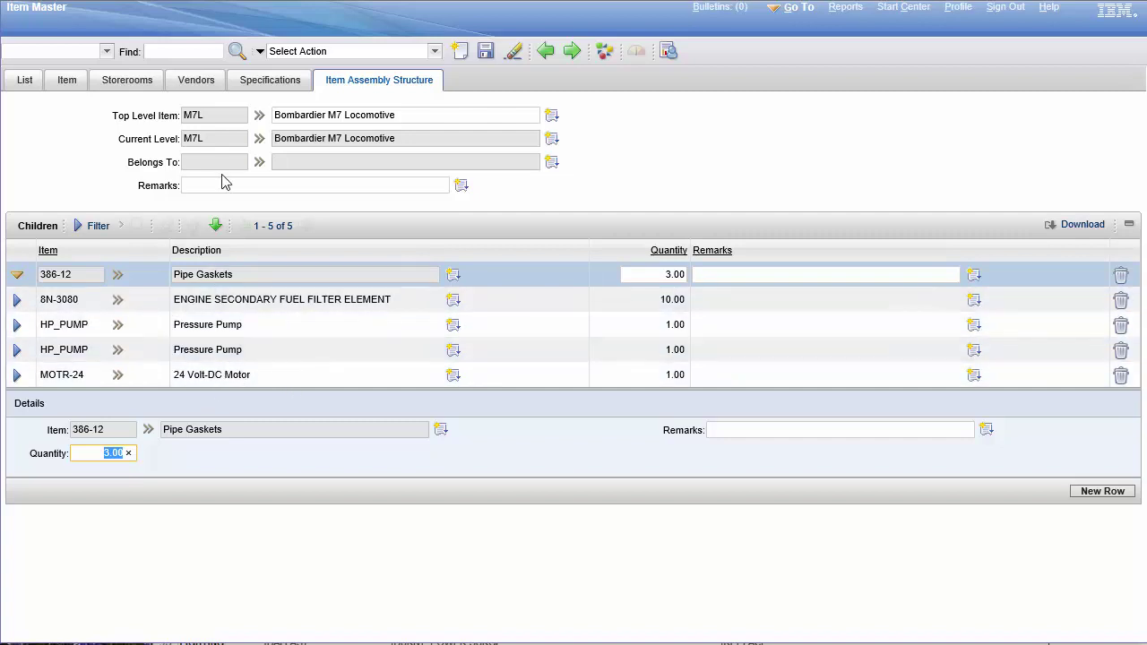
- Copy the top-level item number M7L of the locomotive
left_click(201, 111)
double_click(201, 113)
right_click(201, 113)
left_click(139, 183)
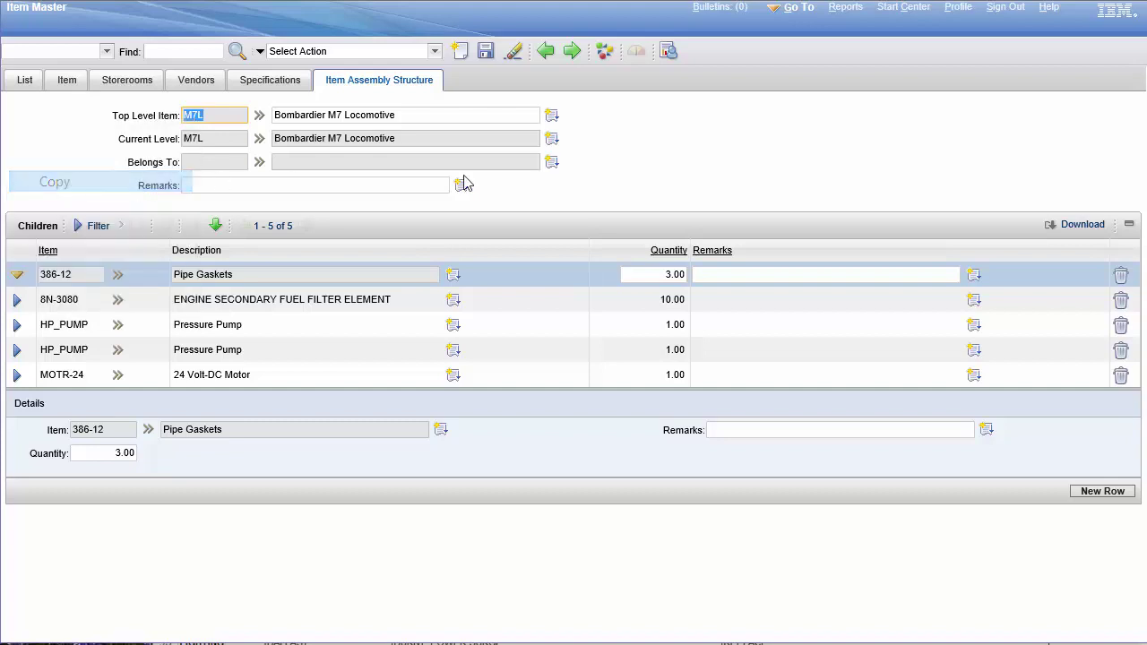
left_click(776, 164)
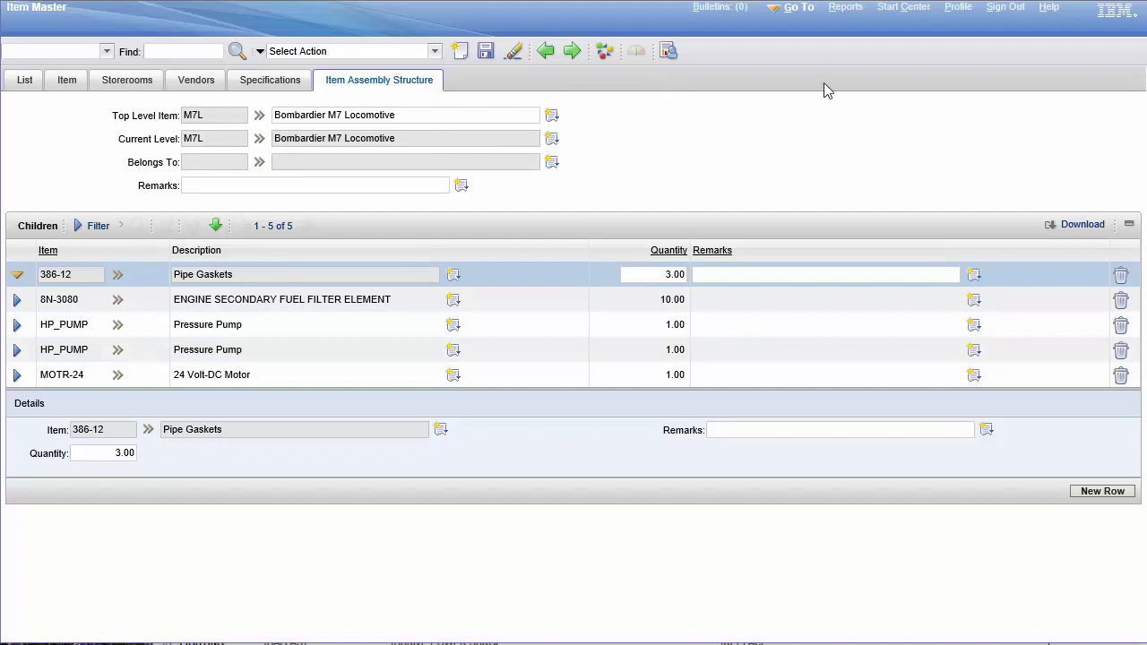
- Switch to the Assets application and create a new asset record
left_click(804, 8)
mouse_move(808, 44)
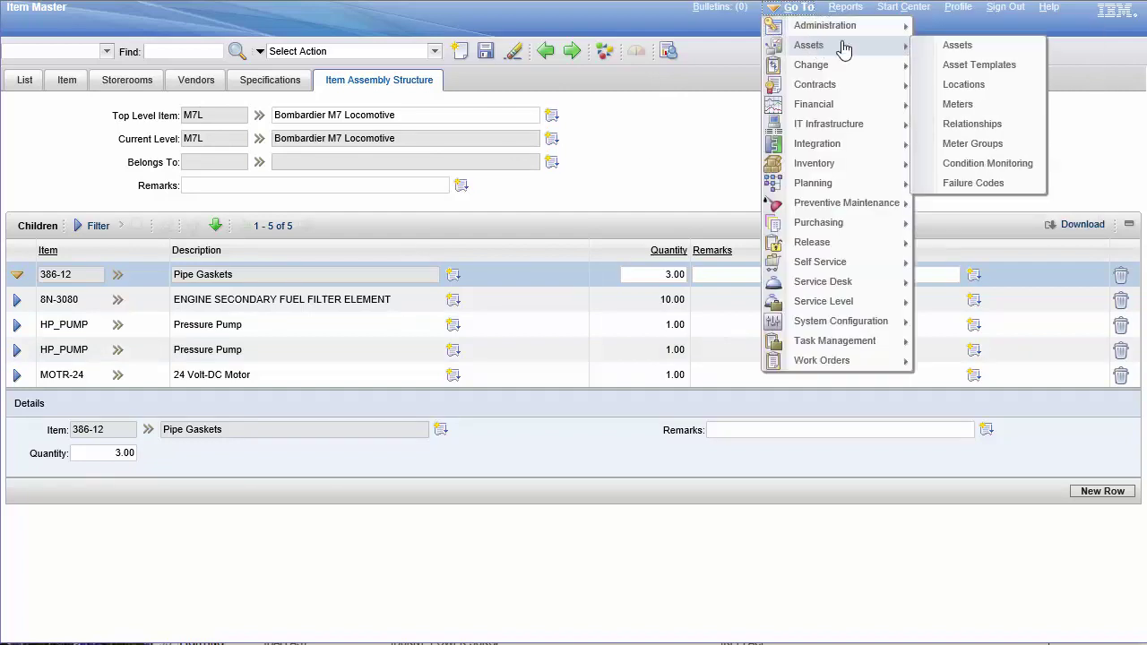
left_click(959, 45)
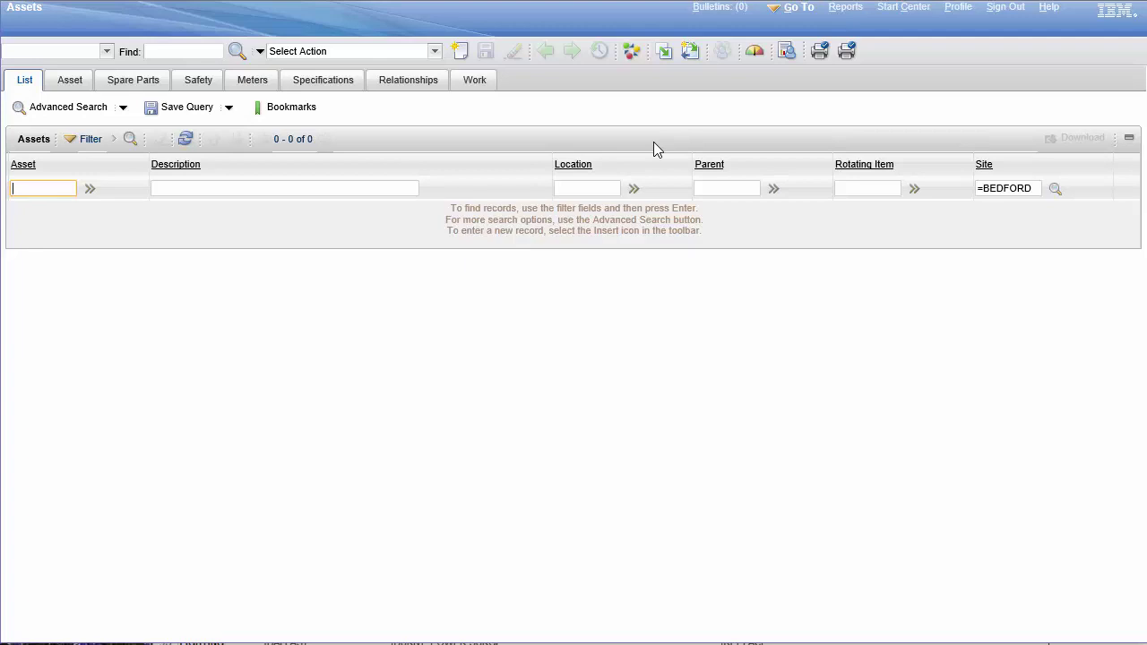
left_click(466, 57)
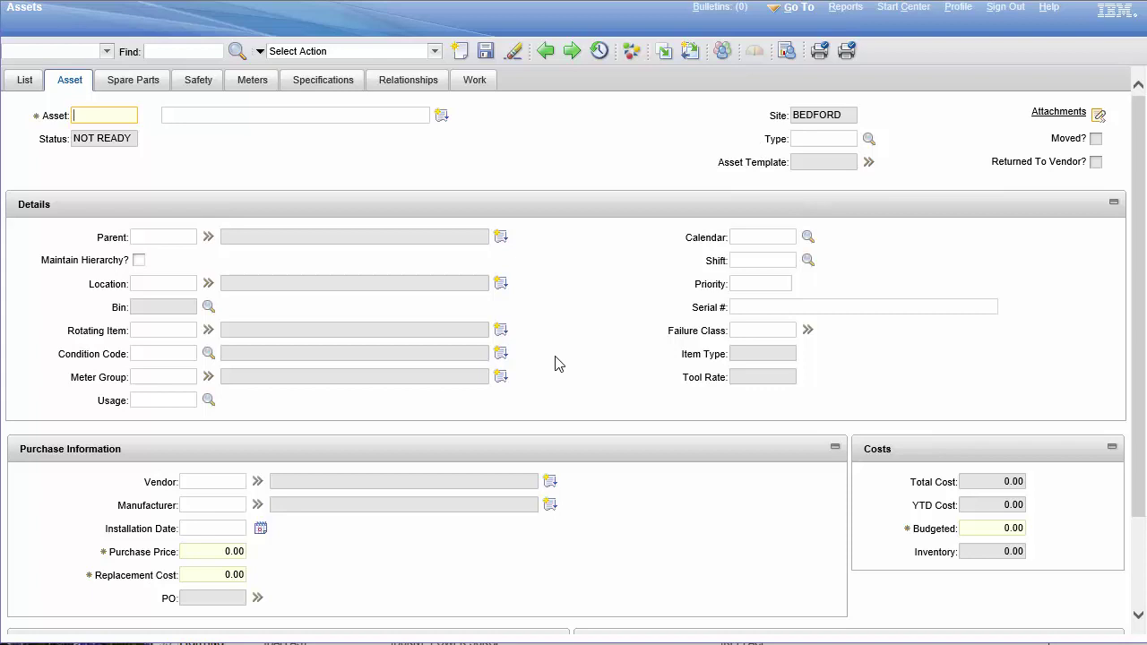
- Set the new asset's rotating item to the copied M7L, number the asset M7L00004 and save the record
left_click(146, 333)
right_click(146, 331)
left_click(107, 414)
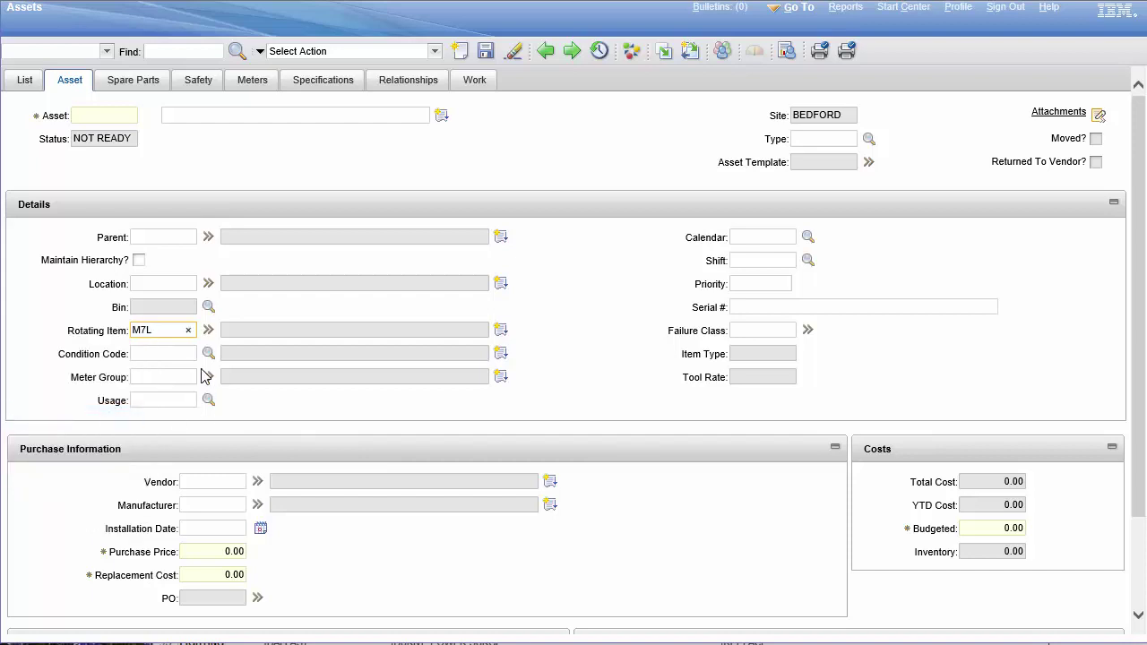
left_click(485, 52)
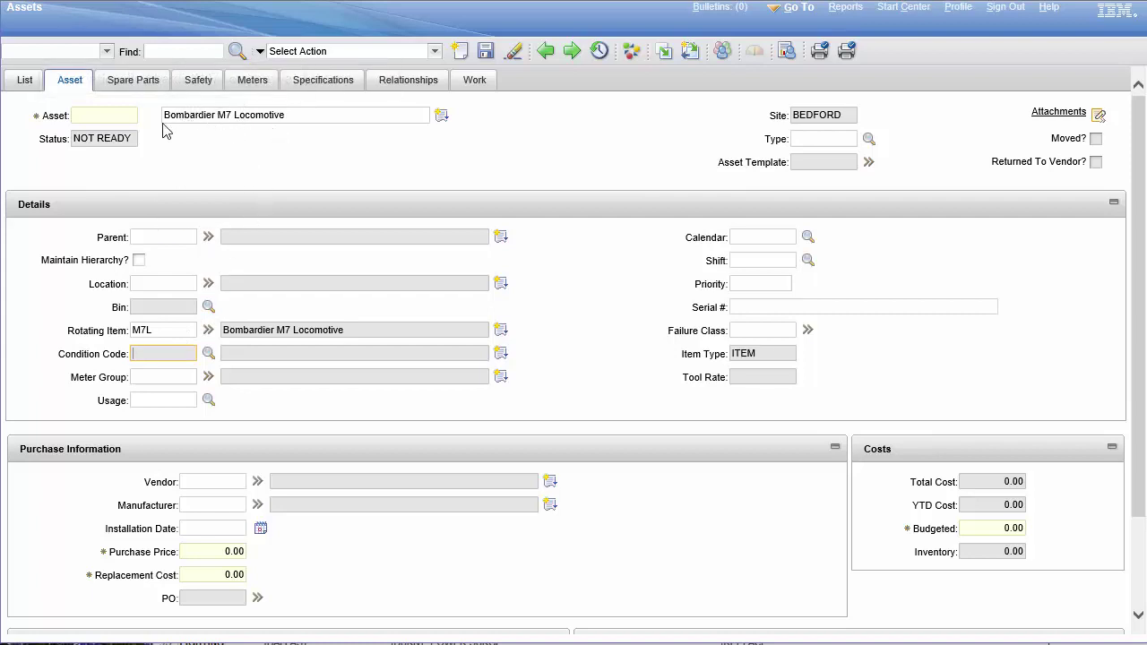
left_click(117, 118)
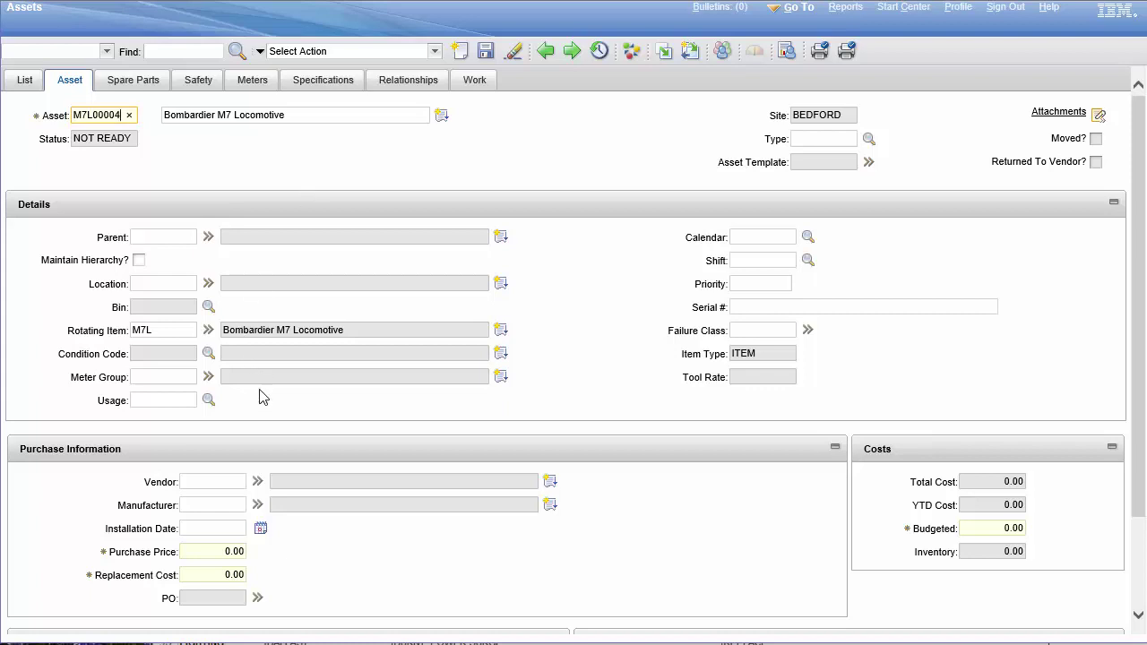
left_click(485, 52)
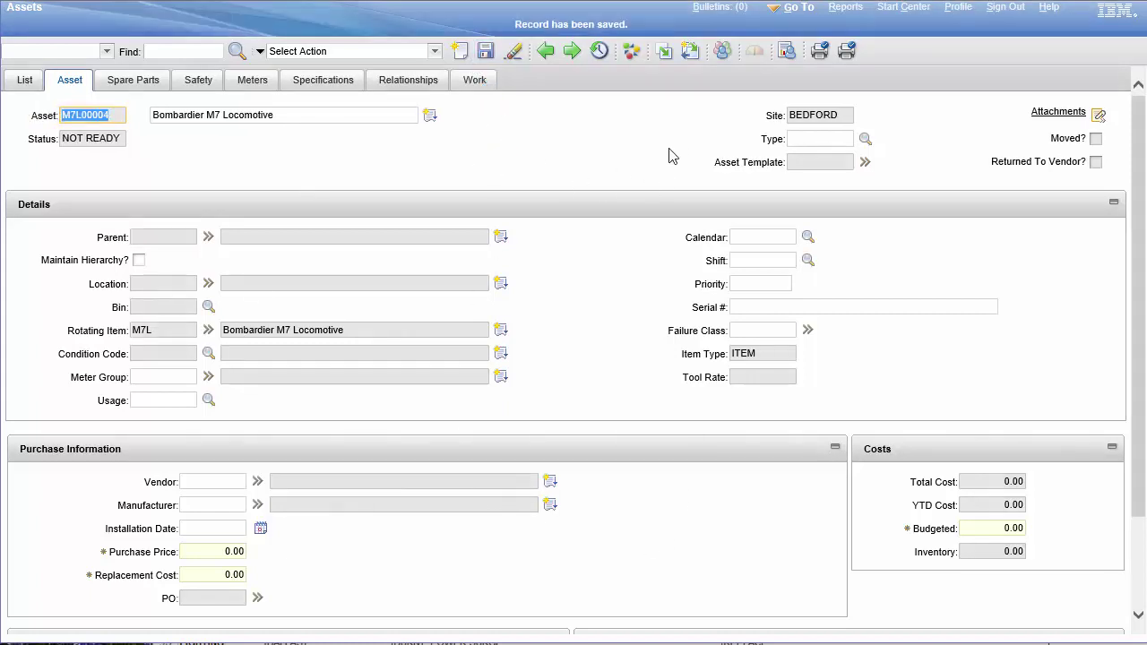
- Apply the item assembly structure to asset M7L00004, autonumbering all the subassembly assets
left_click(142, 80)
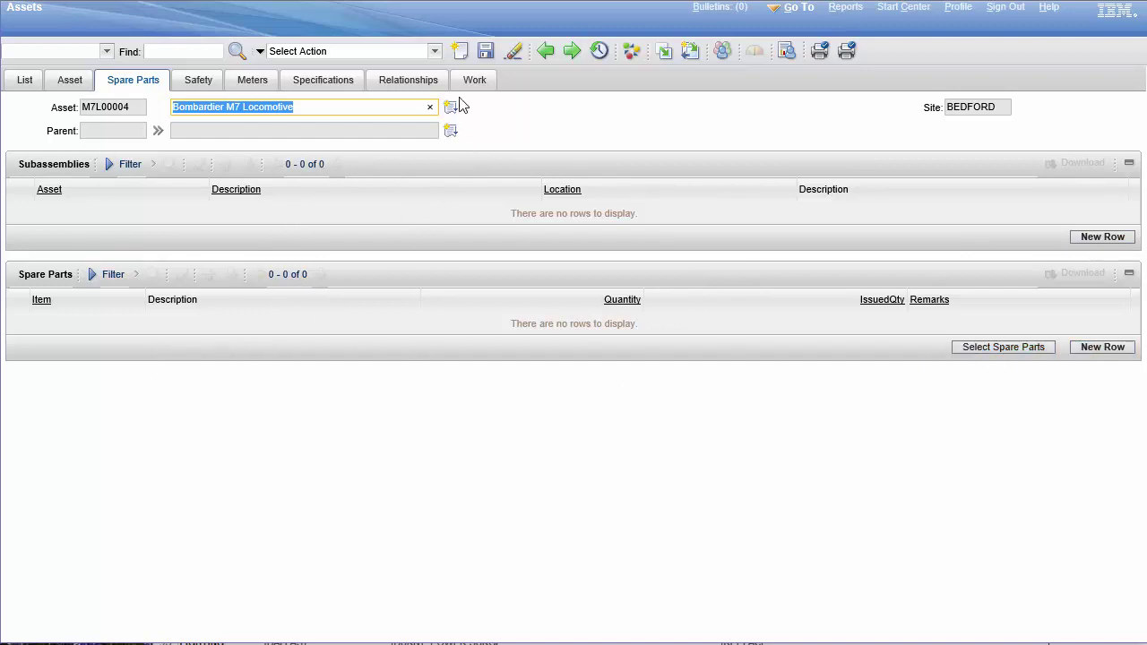
left_click(433, 51)
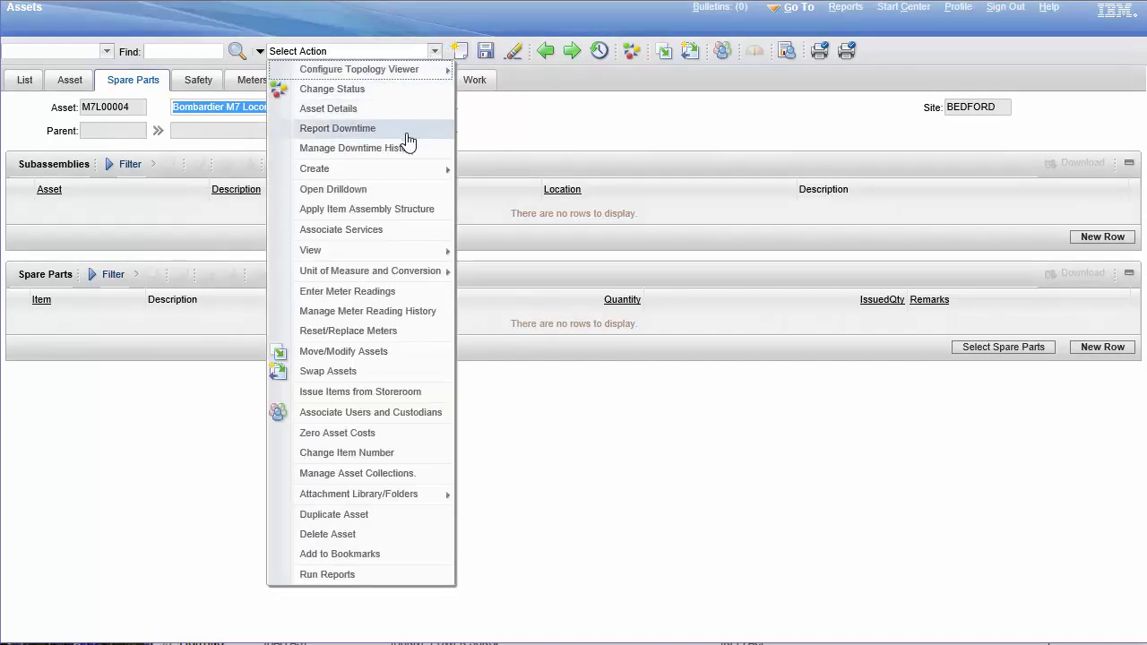
left_click(390, 217)
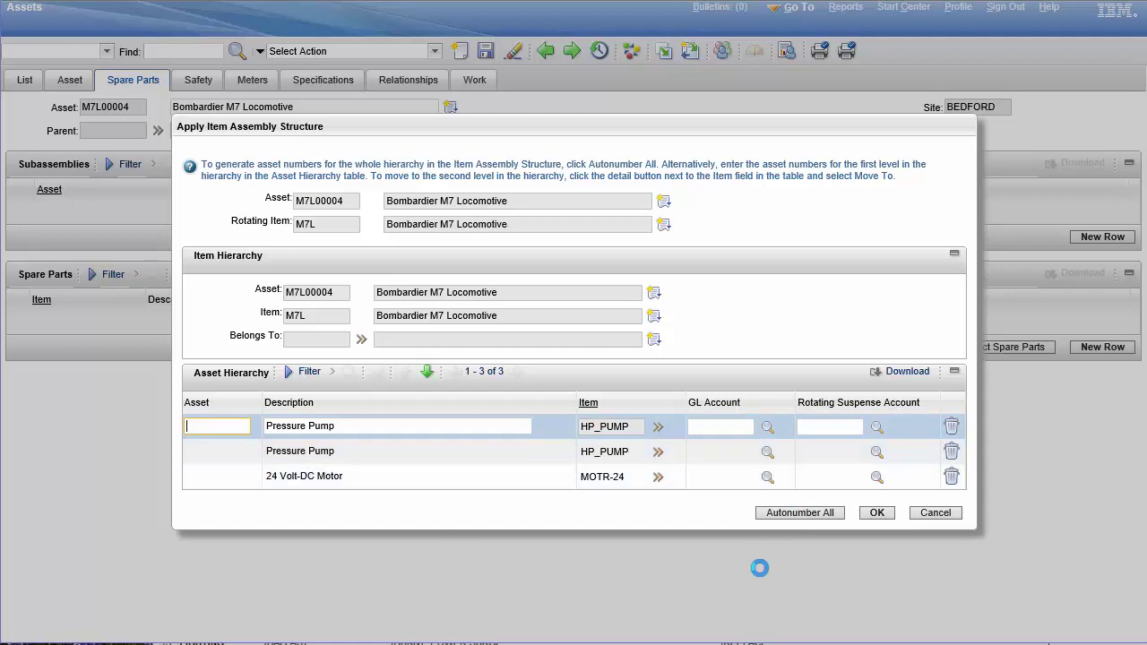
left_click(817, 518)
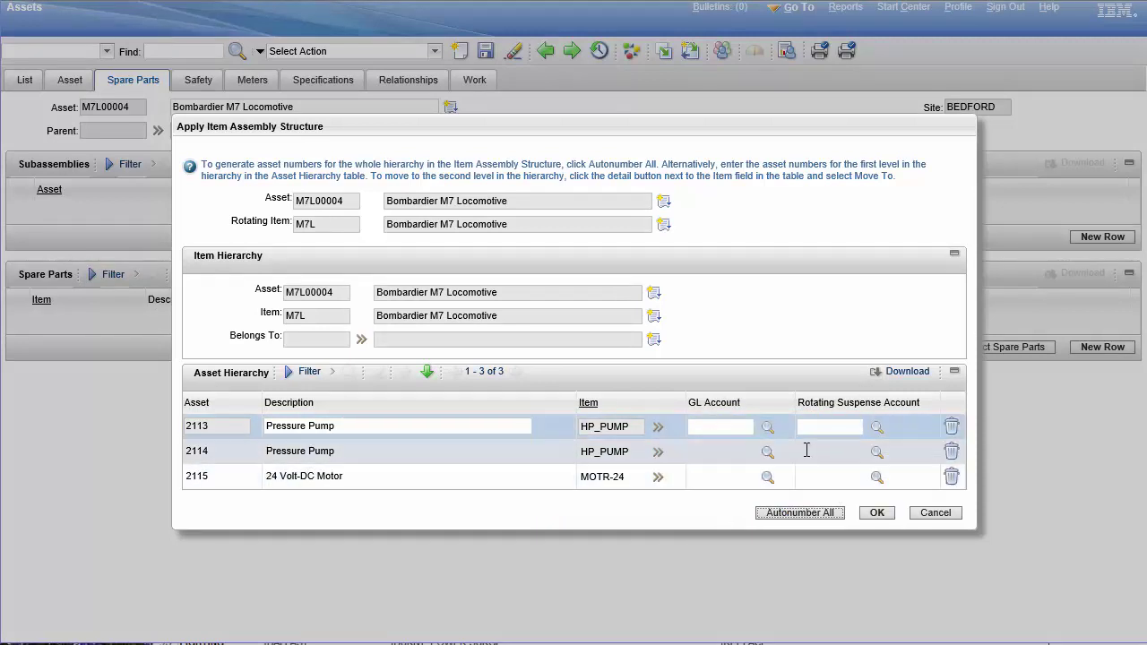
left_click(877, 514)
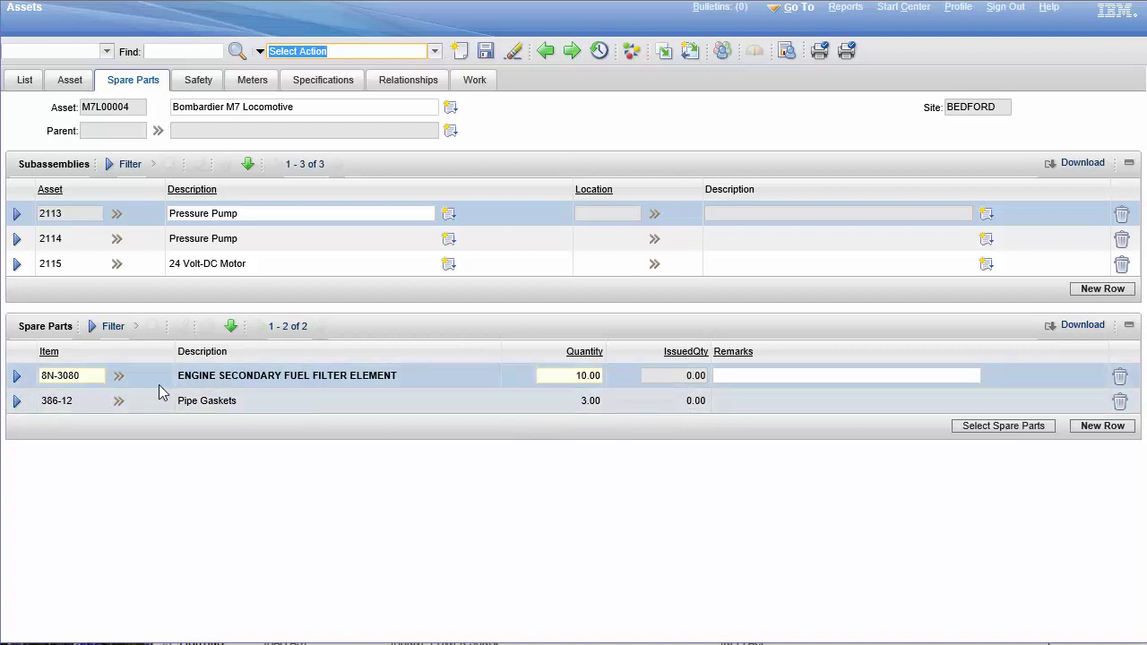
- Examine the details of the engine secondary fuel filter element among the locomotive's spare parts
left_click(17, 377)
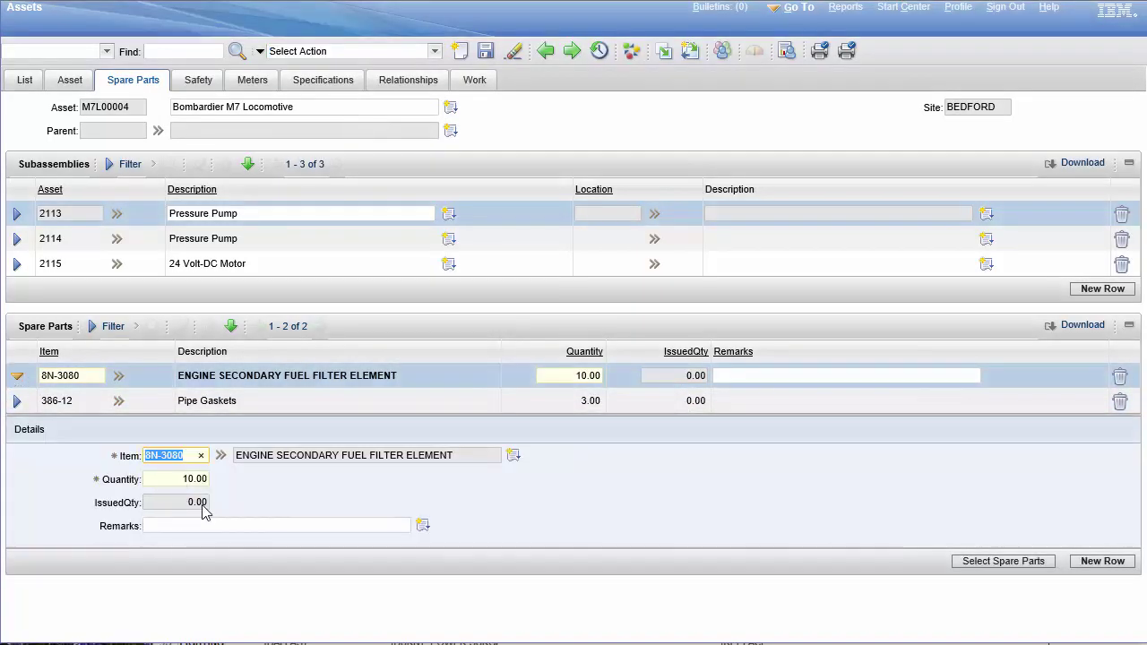
left_click(16, 375)
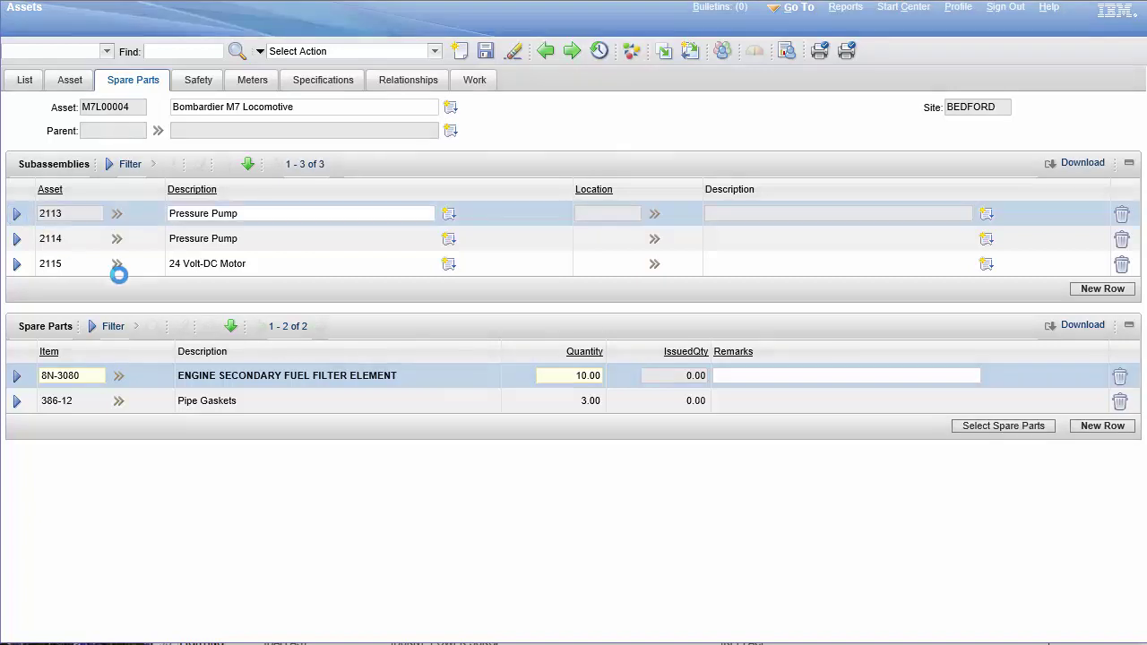
- Go to the record of pressure pump subassembly 2113 and examine its spare parts and main asset details
left_click(17, 213)
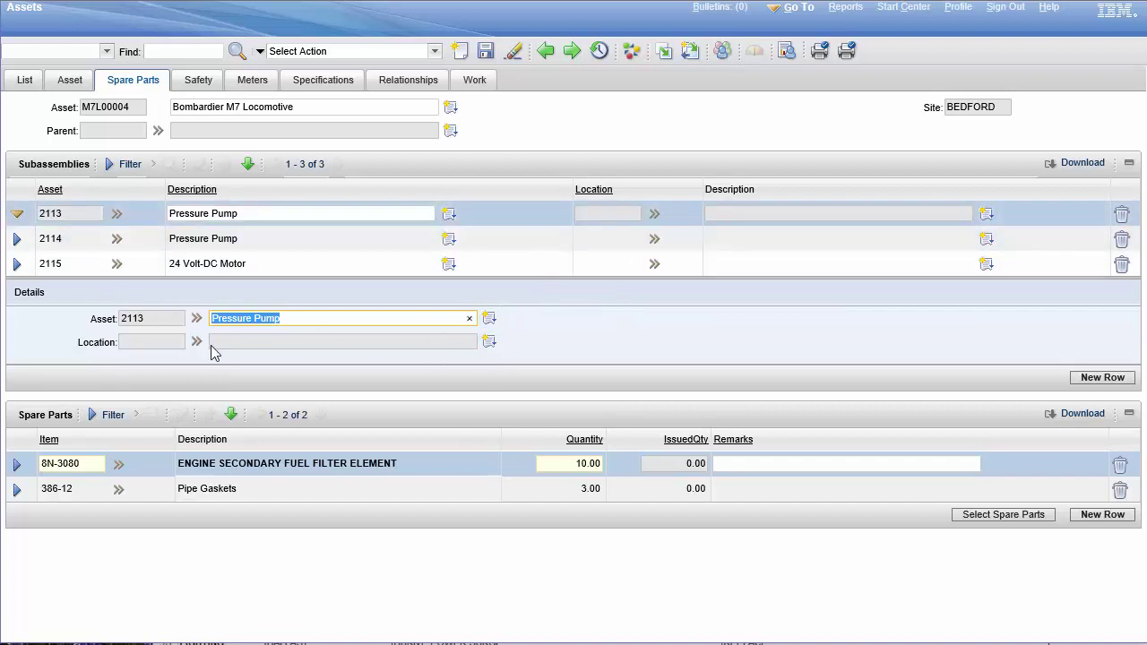
left_click(196, 318)
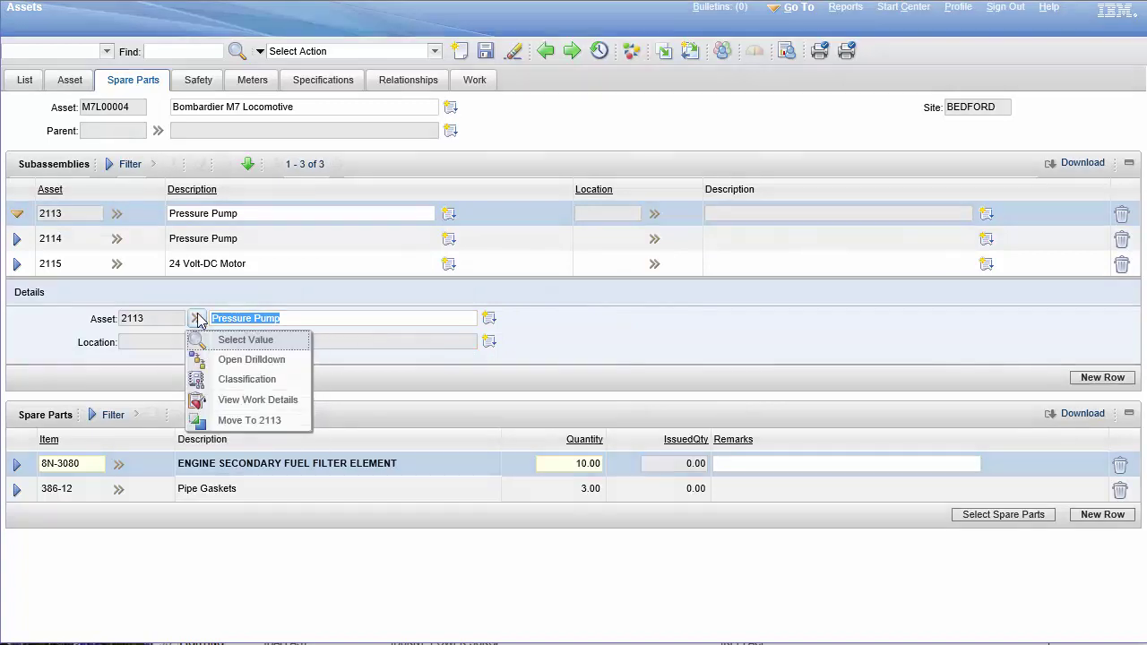
left_click(249, 420)
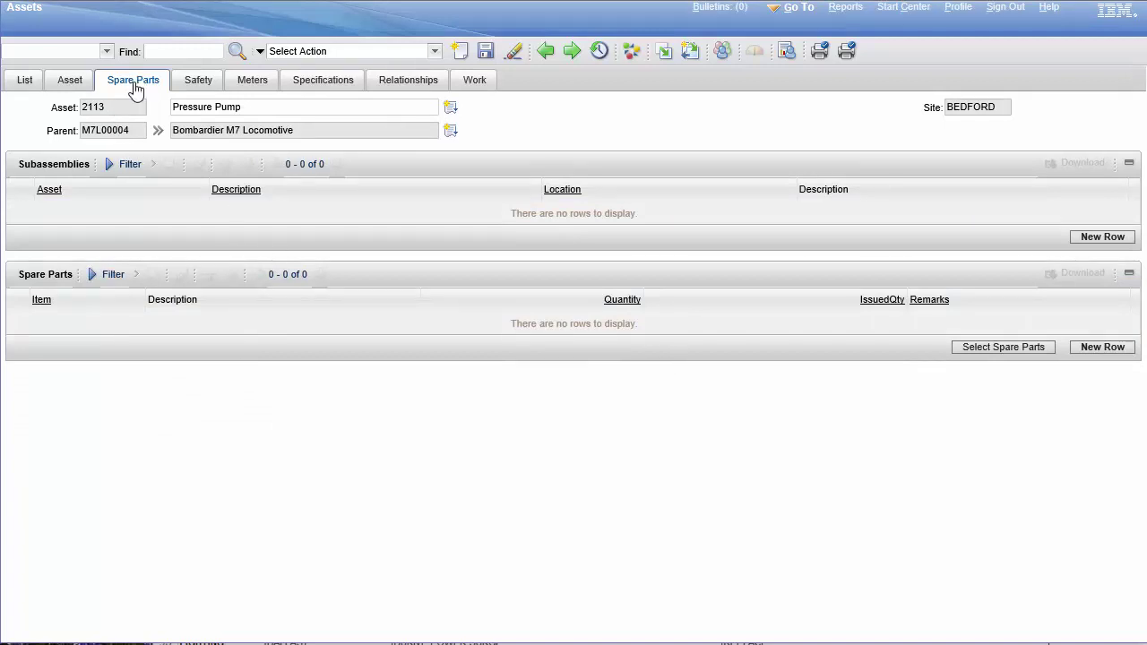
left_click(69, 81)
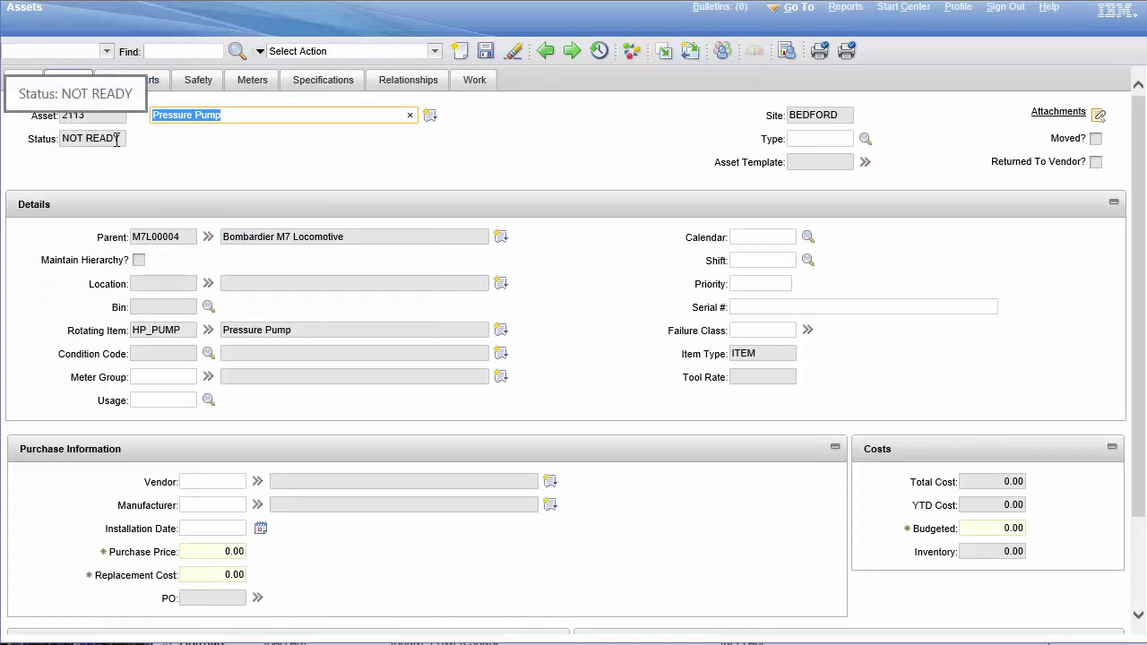
- Return to the parent locomotive asset M7L00004 and show its subassemblies and spare parts
left_click(209, 237)
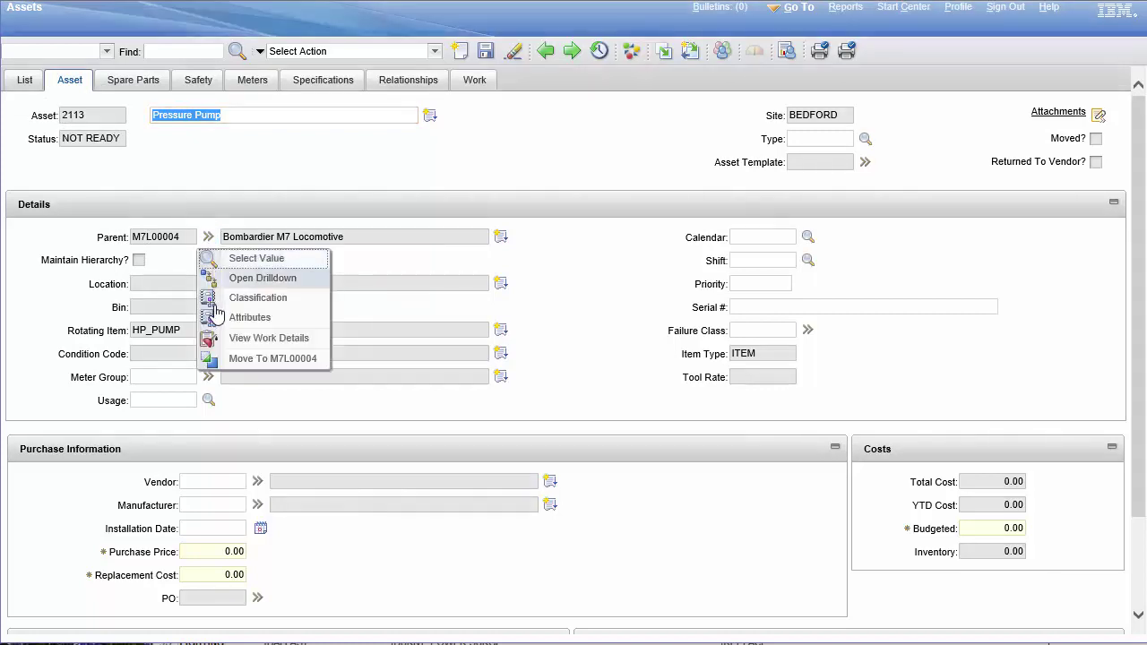
left_click(264, 356)
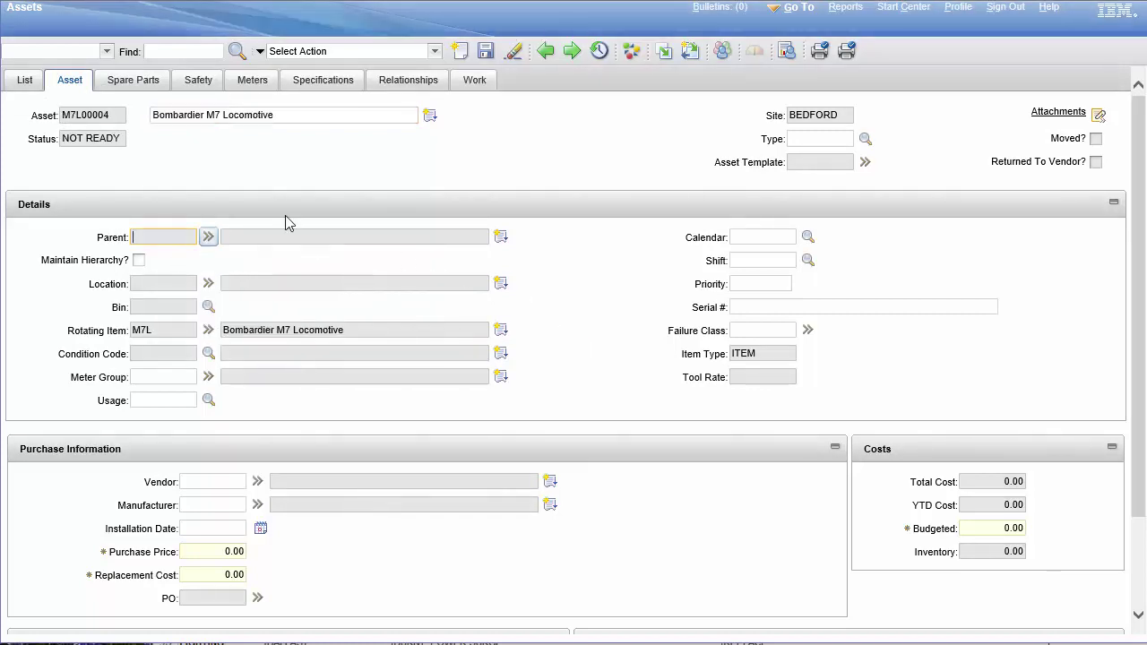
left_click(117, 80)
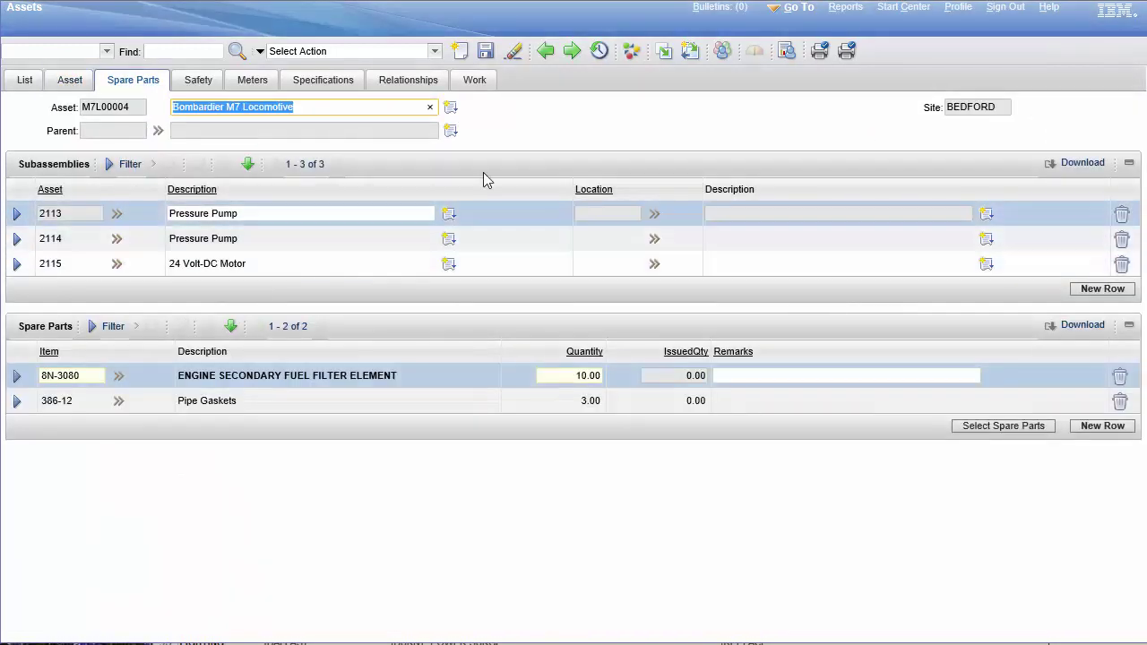